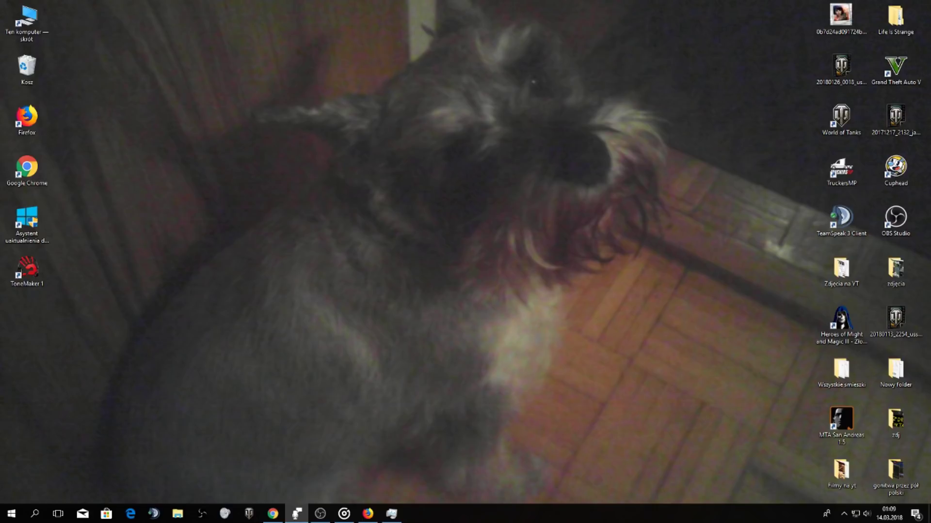
Step: Open Task Manager and show the detailed process list sorted by user name
{"action": "key", "text": "ctrl+shift+Escape"}
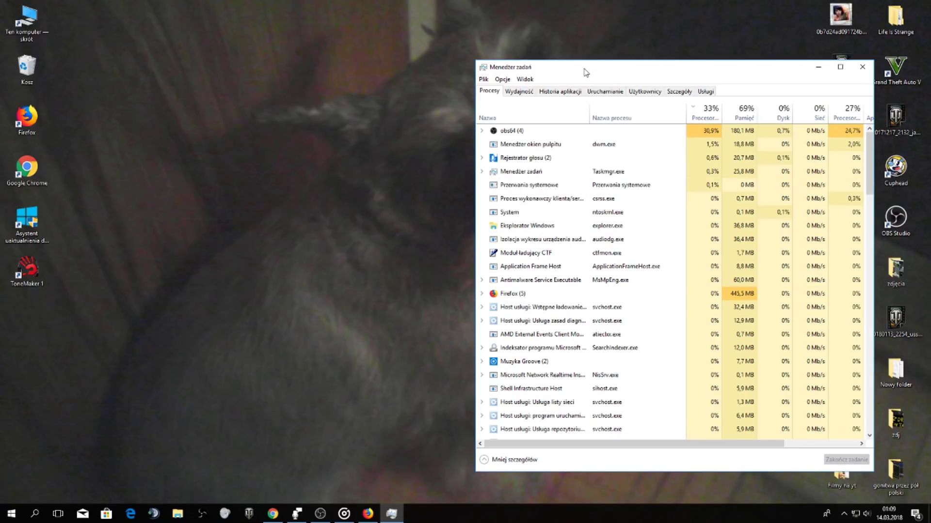
{"action": "left_click_drag", "start_coordinate": [585, 72], "coordinate": [415, 62]}
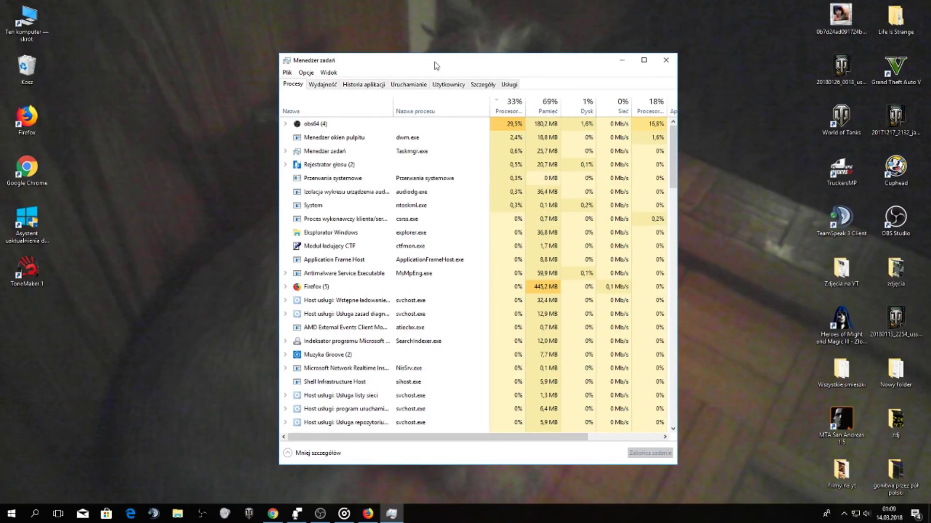
{"action": "left_click", "coordinate": [477, 85]}
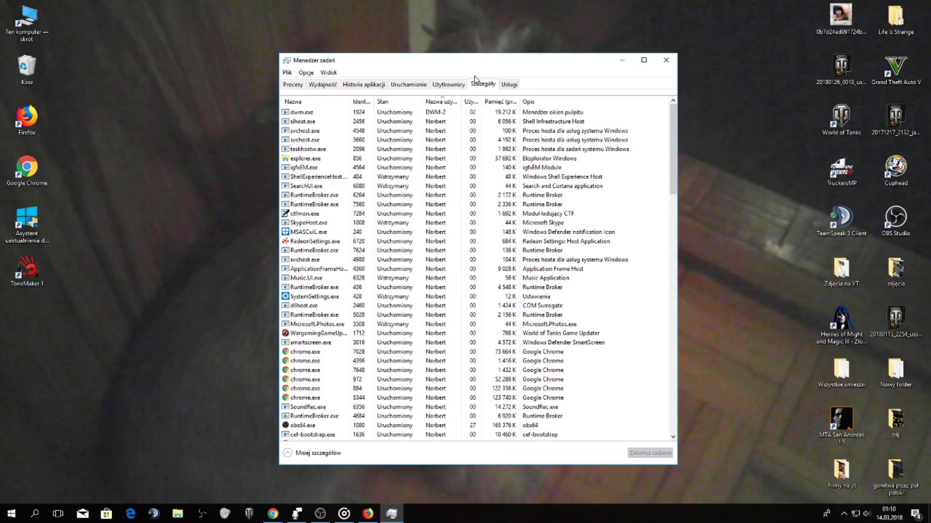
{"action": "left_click", "coordinate": [453, 102]}
{"action": "left_click", "coordinate": [449, 103]}
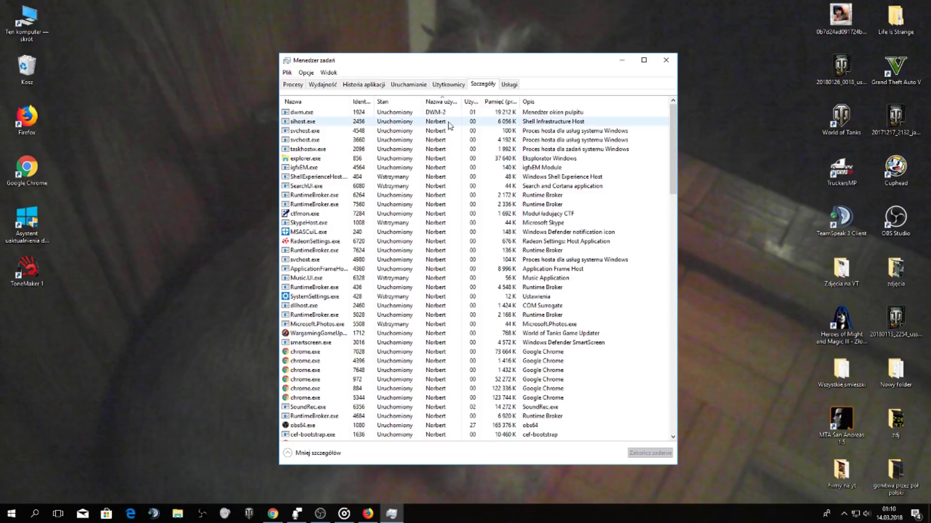
{"action": "left_click", "coordinate": [449, 123]}
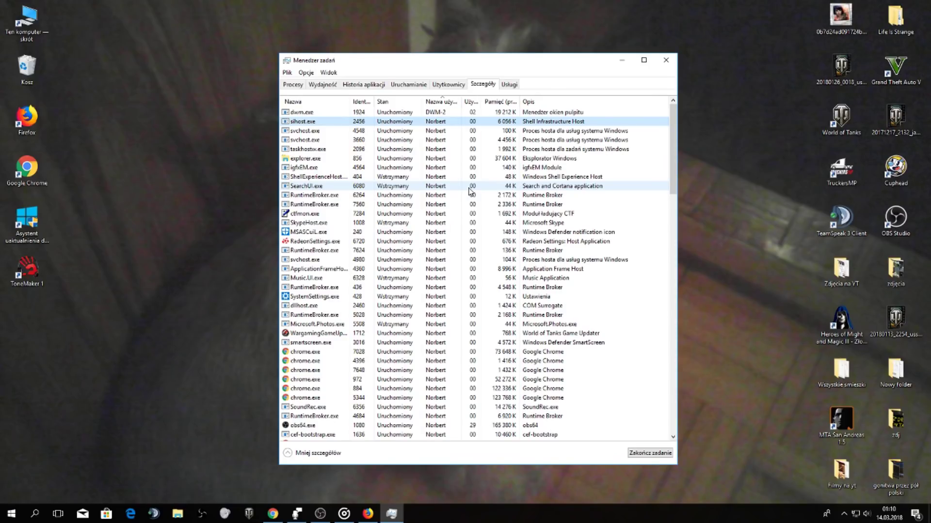
Step: End the igfxEM.exe and RadeonSettings.exe processes
{"action": "left_click", "coordinate": [475, 166]}
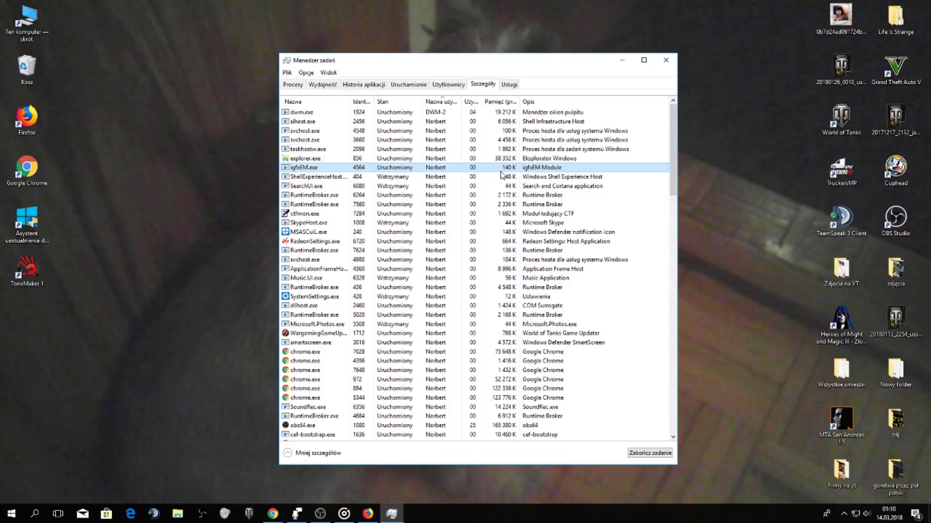
{"action": "key", "text": "Delete"}
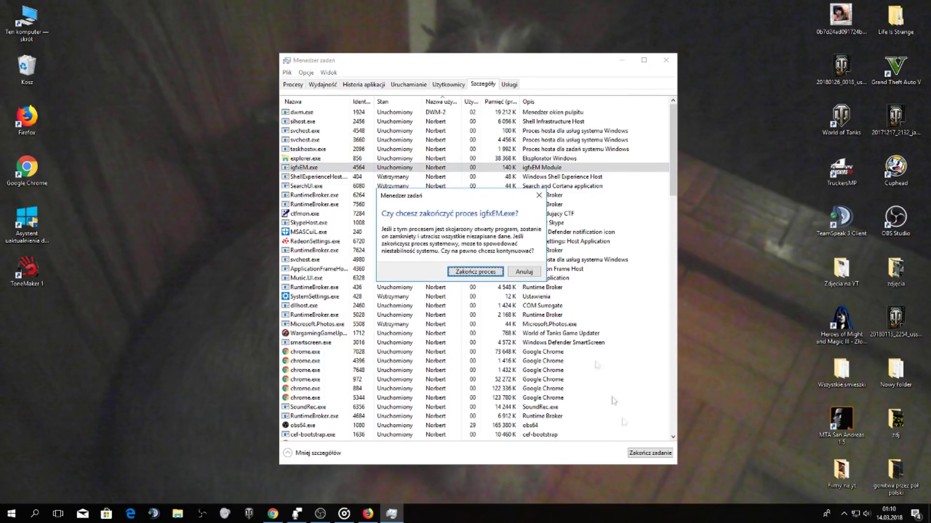
{"action": "left_click", "coordinate": [476, 272]}
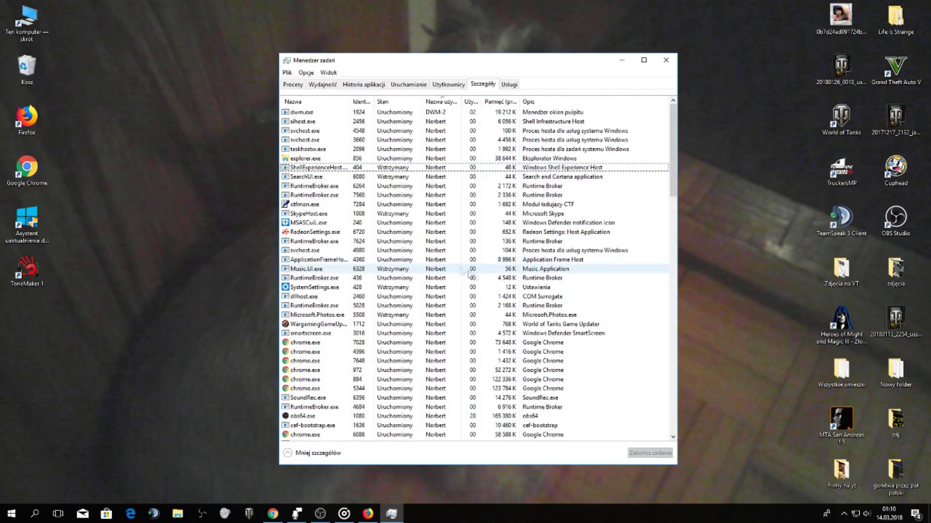
{"action": "left_click", "coordinate": [398, 234]}
{"action": "key", "text": "Delete"}
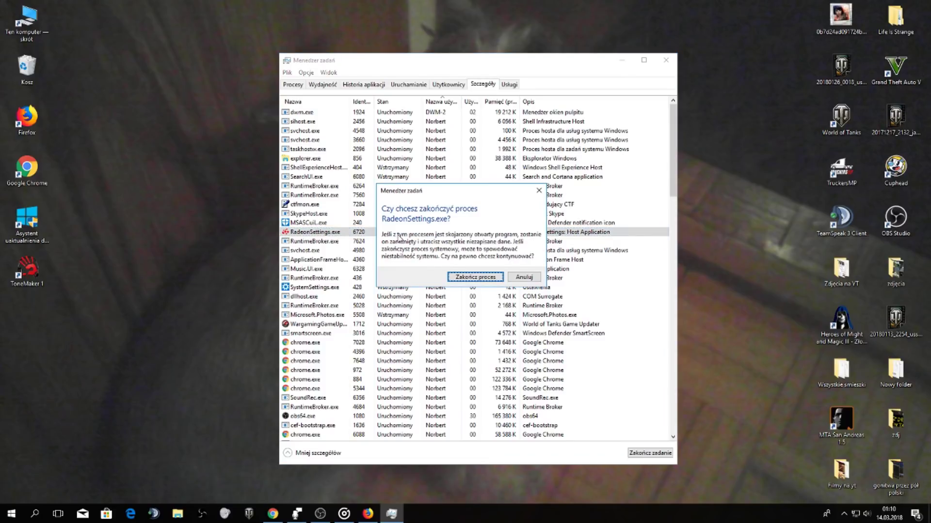
{"action": "key", "text": "Escape"}
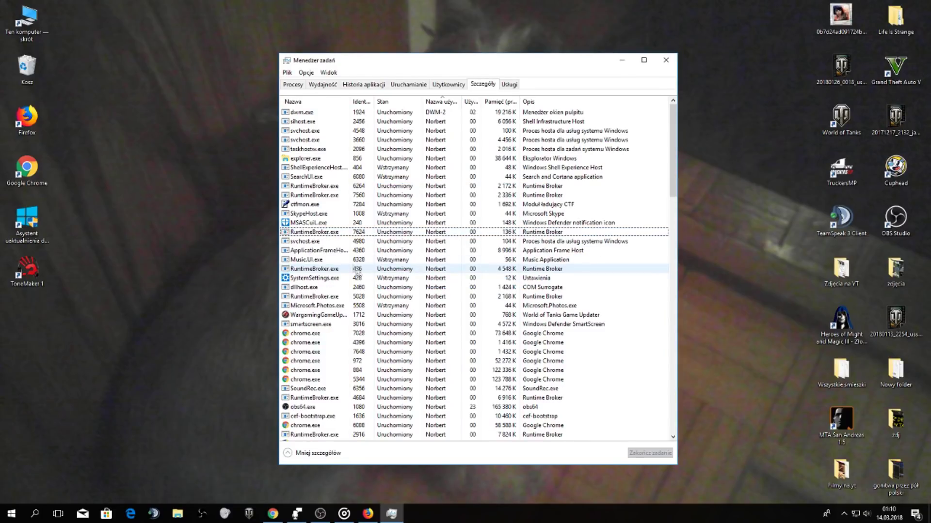
Step: End the Music.UI.exe process of the Music Application
{"action": "left_click", "coordinate": [351, 261]}
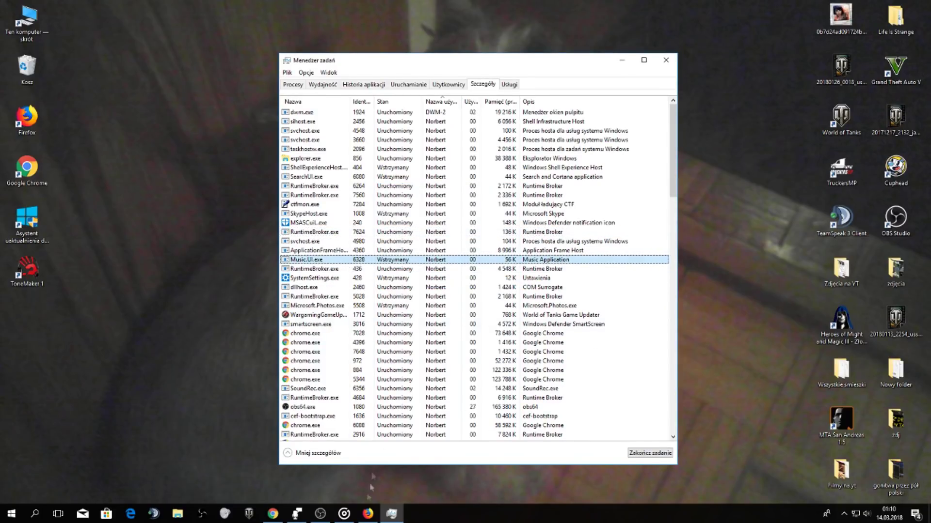
{"action": "left_click", "coordinate": [345, 514]}
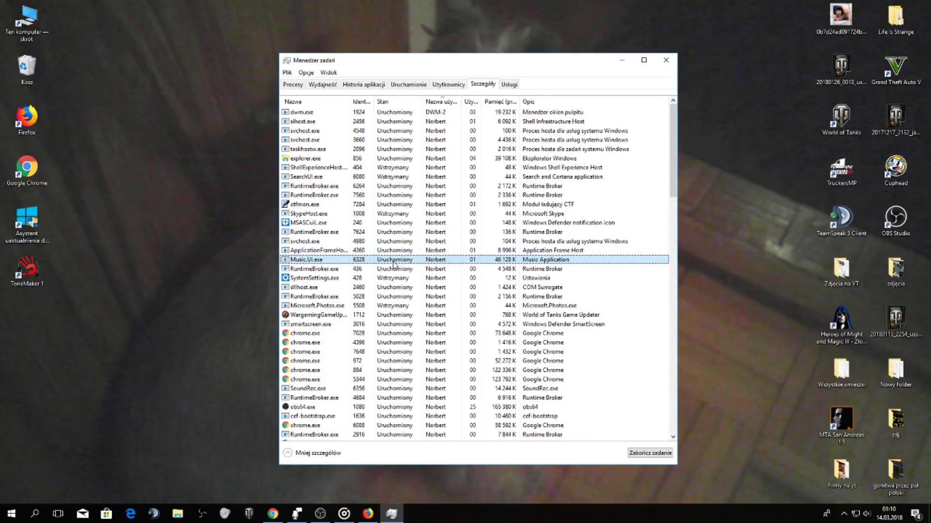
{"action": "key", "text": "Delete"}
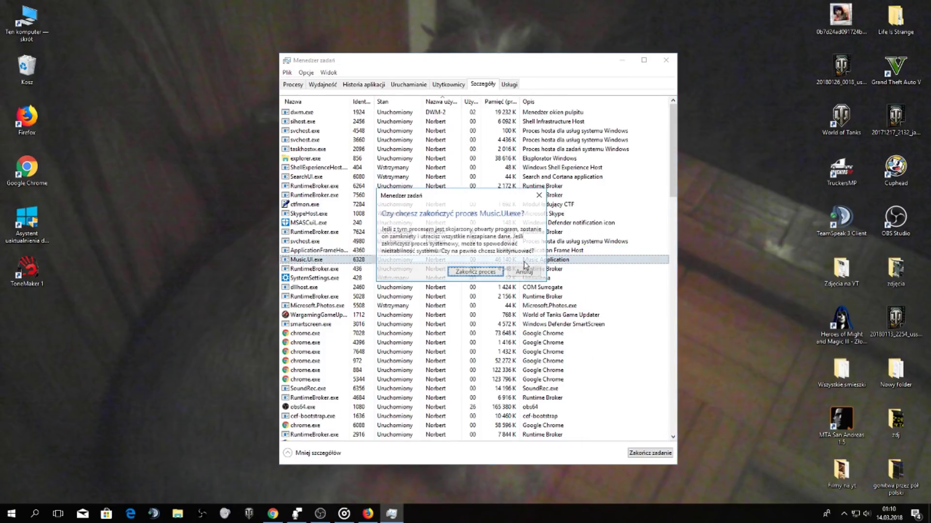
{"action": "key", "text": "Return"}
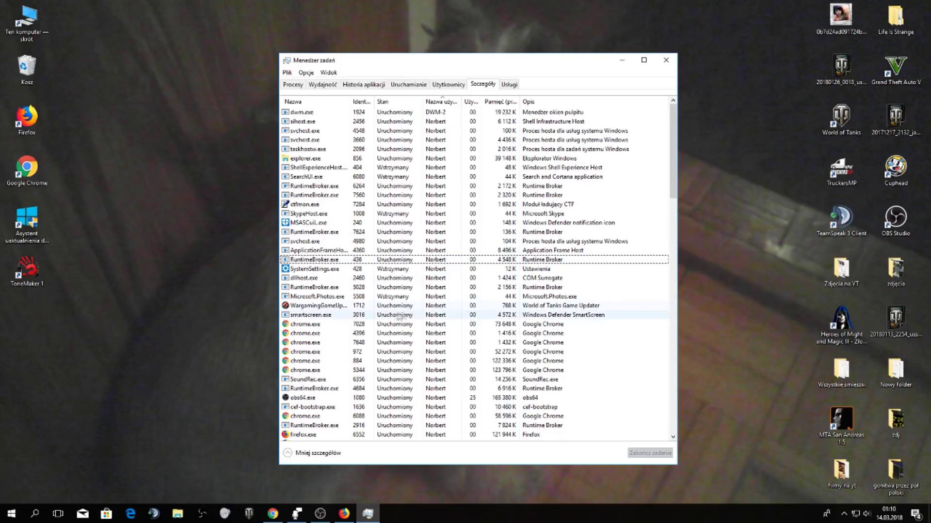
Step: End the World of Tanks Game Updater process
{"action": "left_click", "coordinate": [385, 308]}
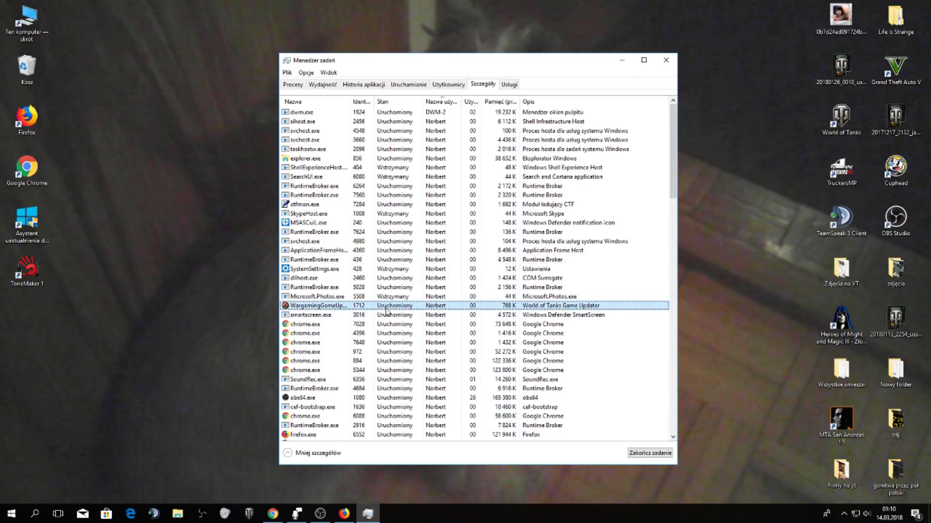
{"action": "key", "text": "Delete"}
{"action": "key", "text": "Return"}
Step: End the running Google Chrome and Firefox processes
{"action": "left_click", "coordinate": [367, 319]}
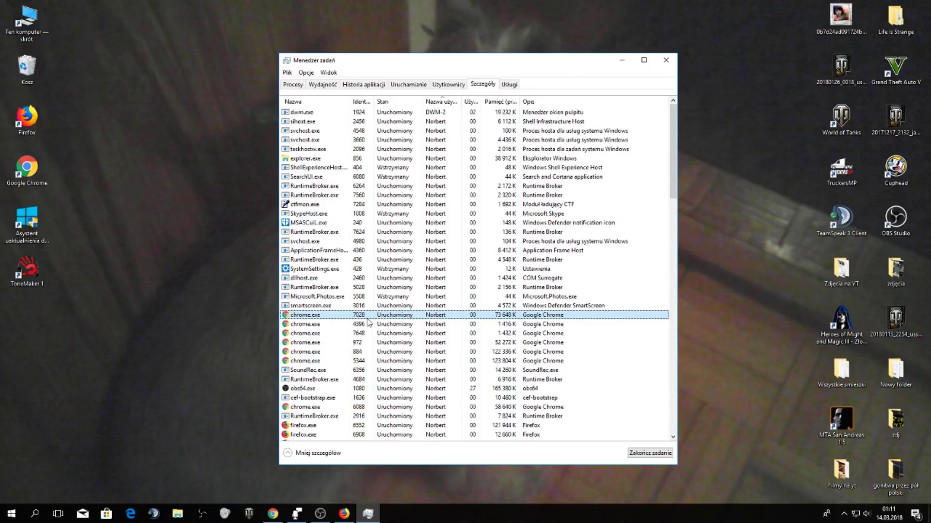
{"action": "key", "text": "Delete"}
{"action": "key", "text": "Return"}
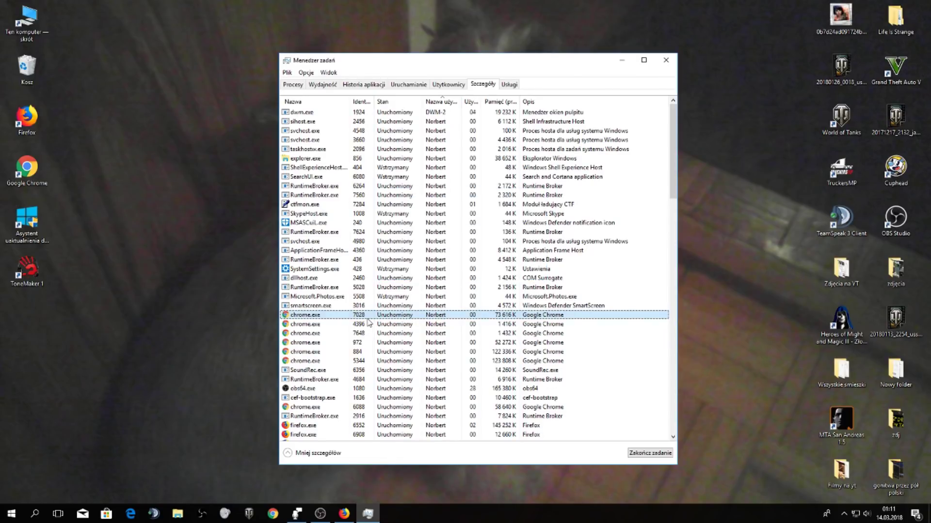
{"action": "left_click", "coordinate": [355, 325]}
{"action": "left_click", "coordinate": [352, 362]}
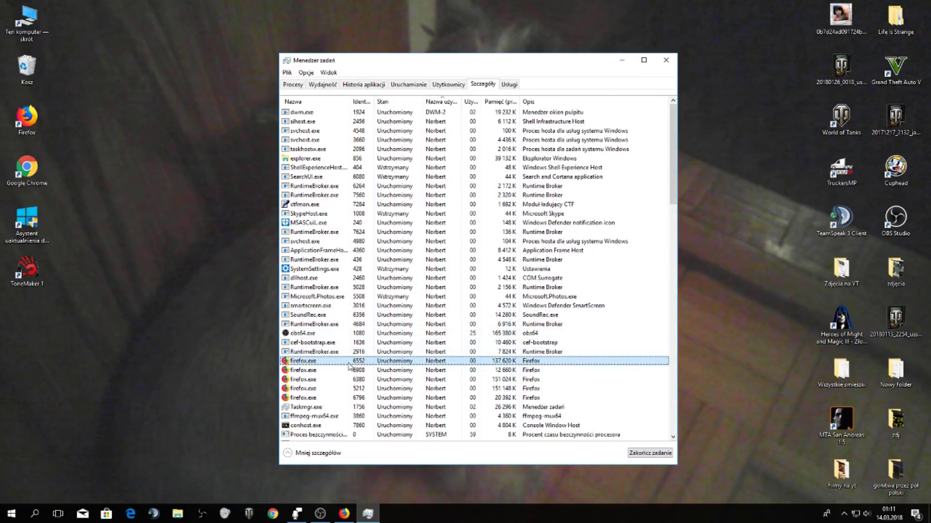
{"action": "key", "text": "Delete"}
{"action": "key", "text": "Return"}
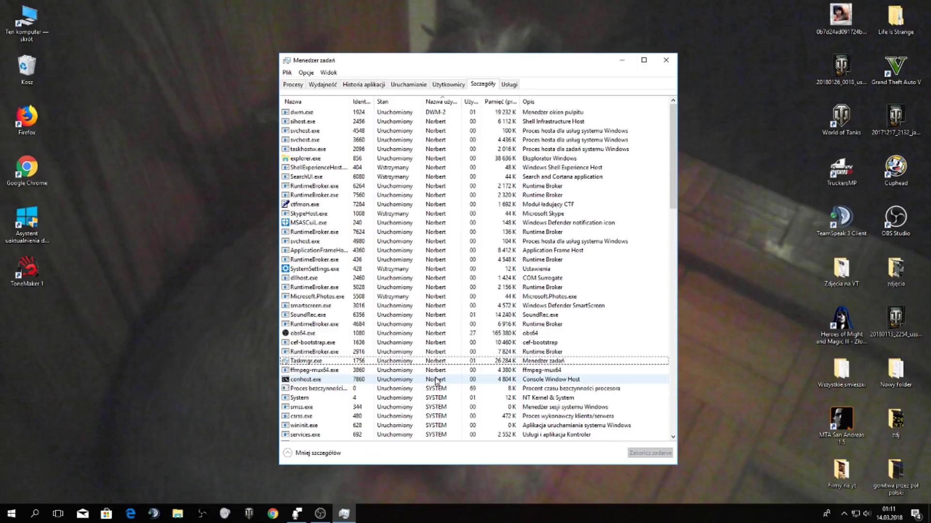
{"action": "scroll", "coordinate": [436, 380], "scroll_direction": "down", "scroll_amount": 15}
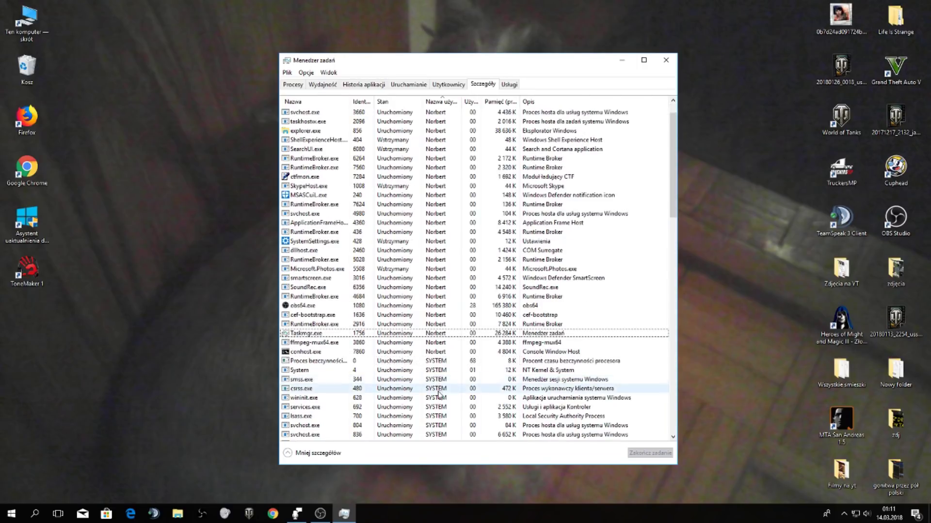
{"action": "scroll", "coordinate": [453, 395], "scroll_direction": "up", "scroll_amount": 15}
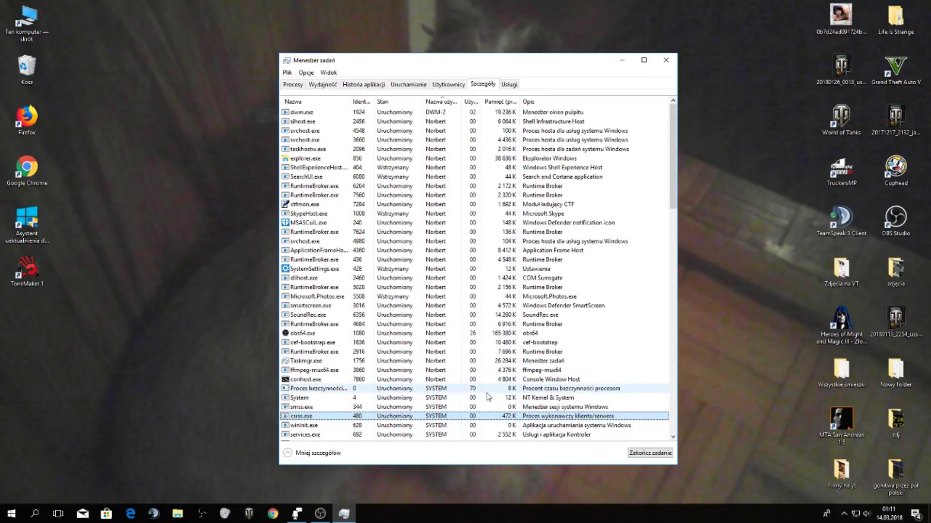
{"action": "left_click", "coordinate": [464, 381]}
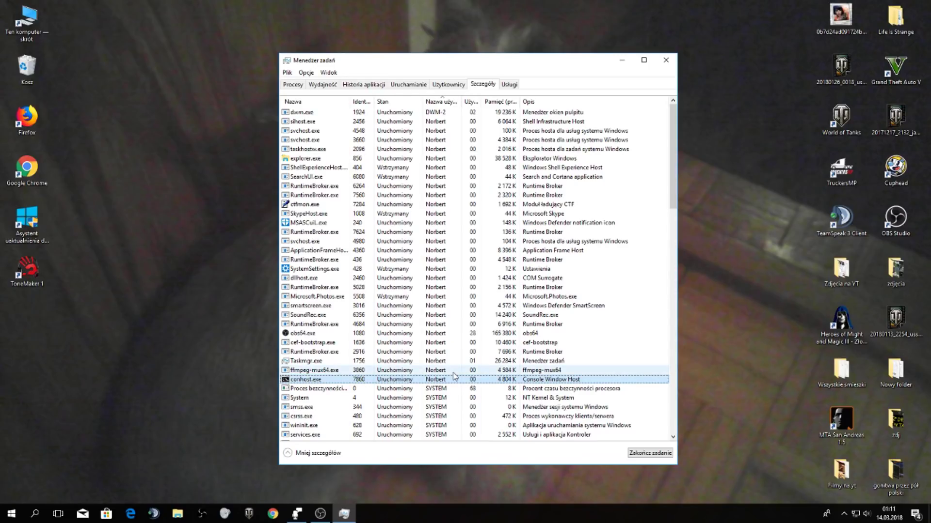
{"action": "left_click", "coordinate": [453, 372]}
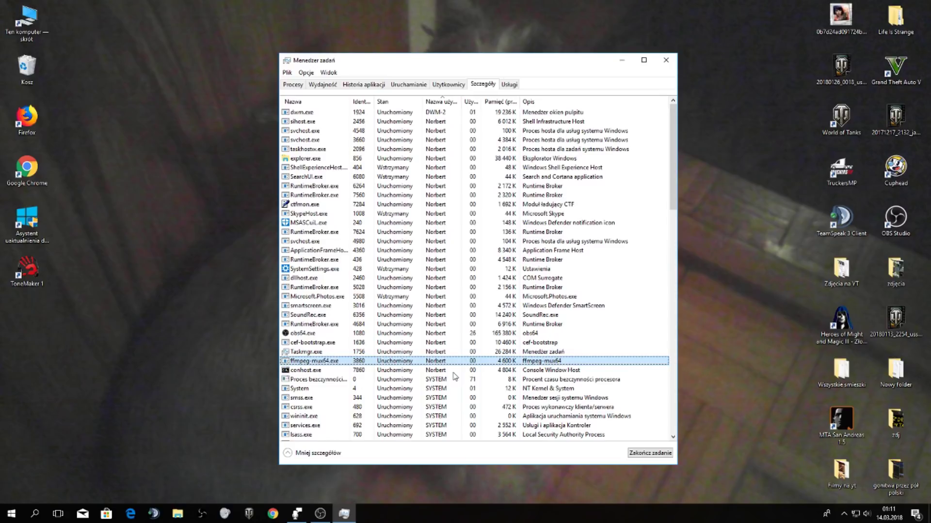
Step: End the SkypeHost.exe process of Microsoft Skype
{"action": "left_click", "coordinate": [512, 214]}
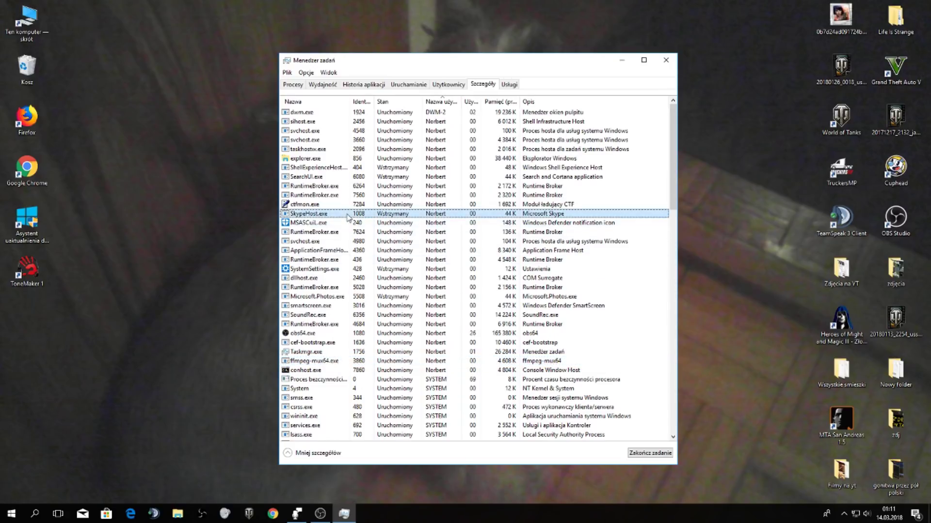
{"action": "key", "text": "Delete"}
{"action": "key", "text": "Return"}
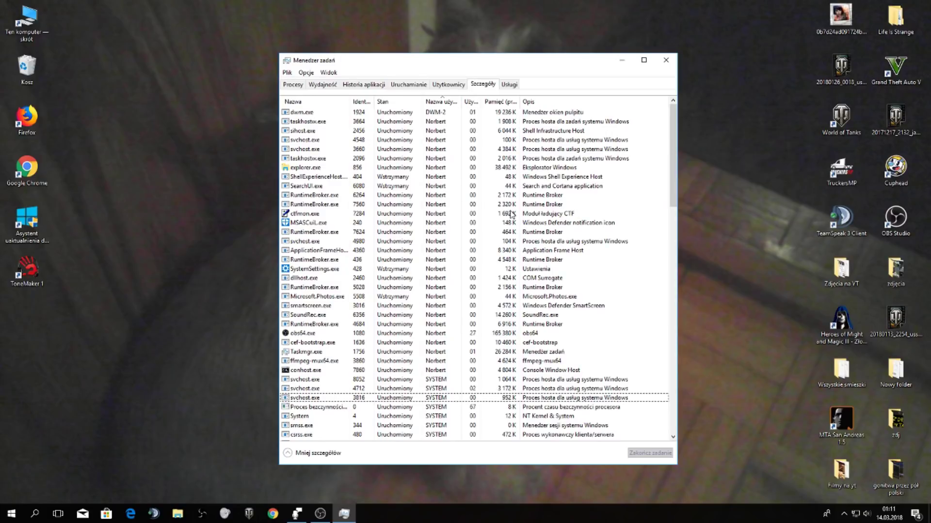
{"action": "key", "text": "o"}
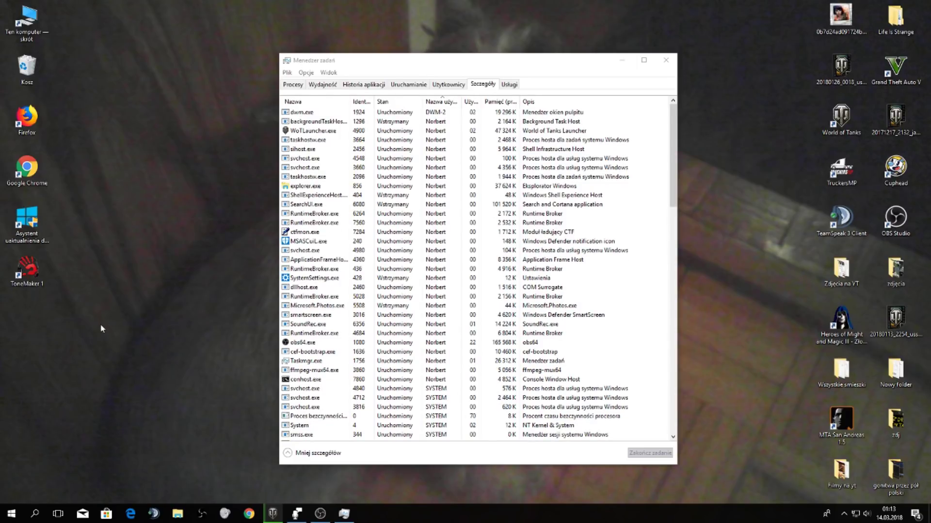
Step: Search Windows for "zaawa" and open the advanced system settings
{"action": "left_click", "coordinate": [33, 513]}
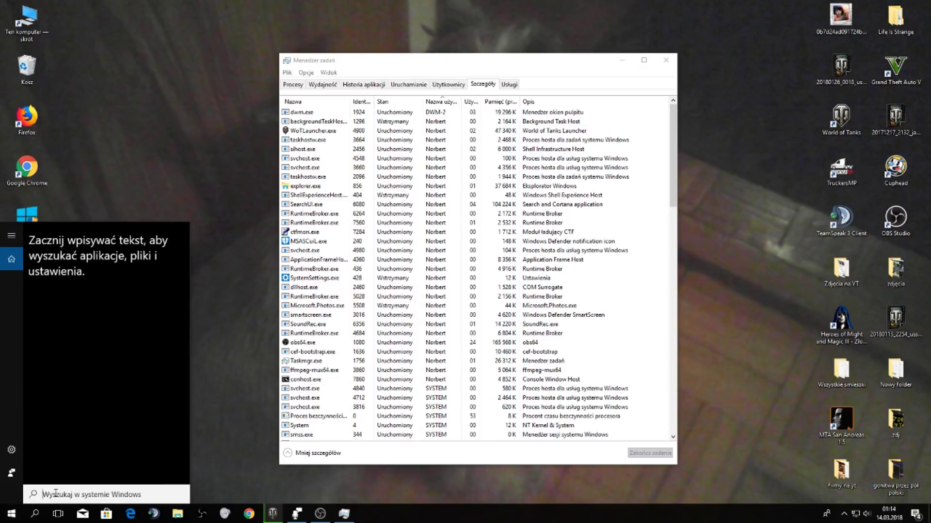
{"action": "type", "text": "zaawa"}
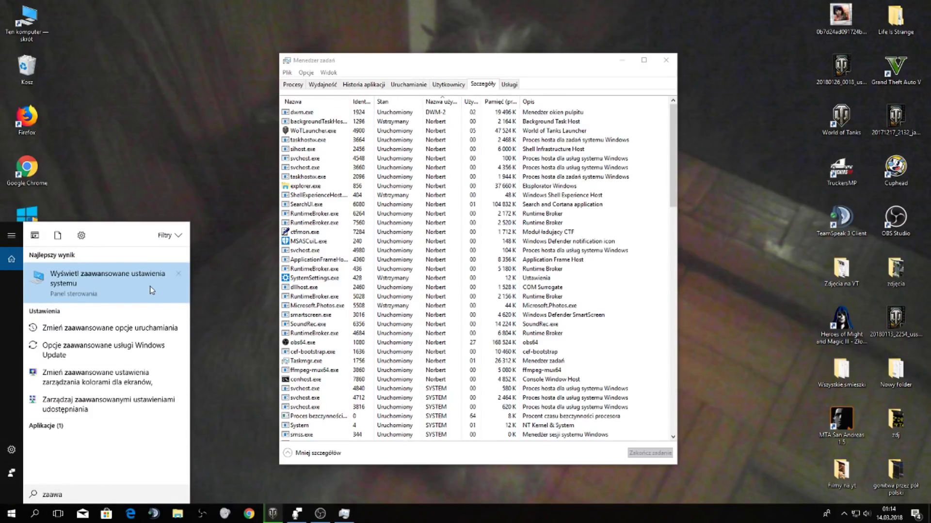
{"action": "left_click", "coordinate": [151, 287]}
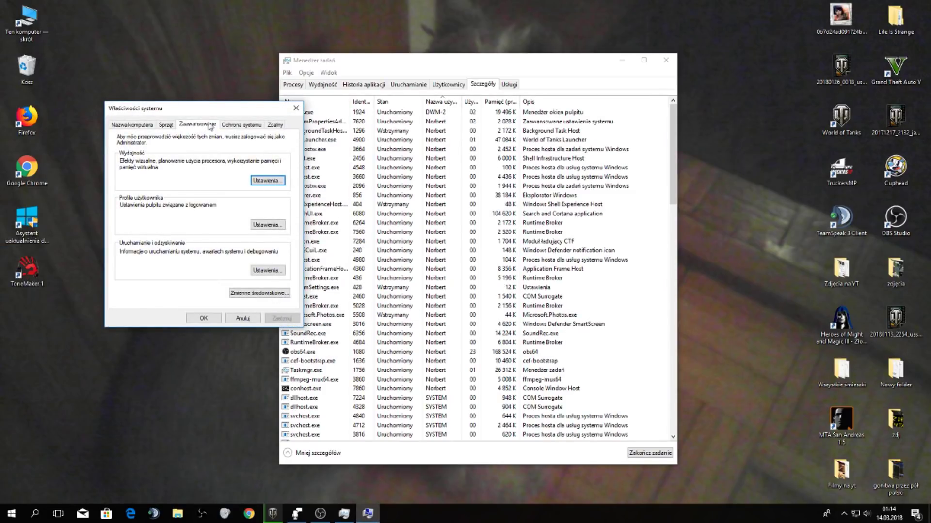
Step: Set the visual effects in the performance options to "Dopasuj dla uzyskania najlepszej wydajności", apply it and close the system properties
{"action": "left_click", "coordinate": [275, 182]}
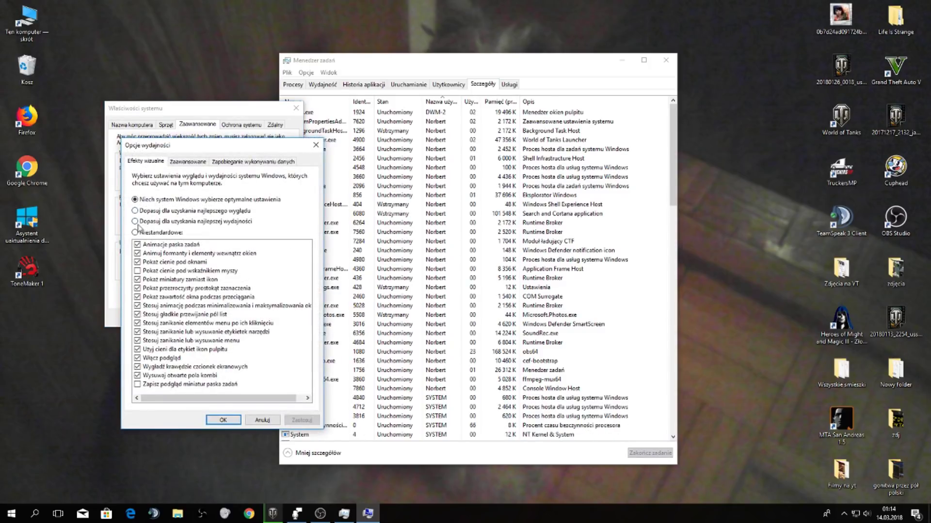
{"action": "left_click", "coordinate": [176, 224]}
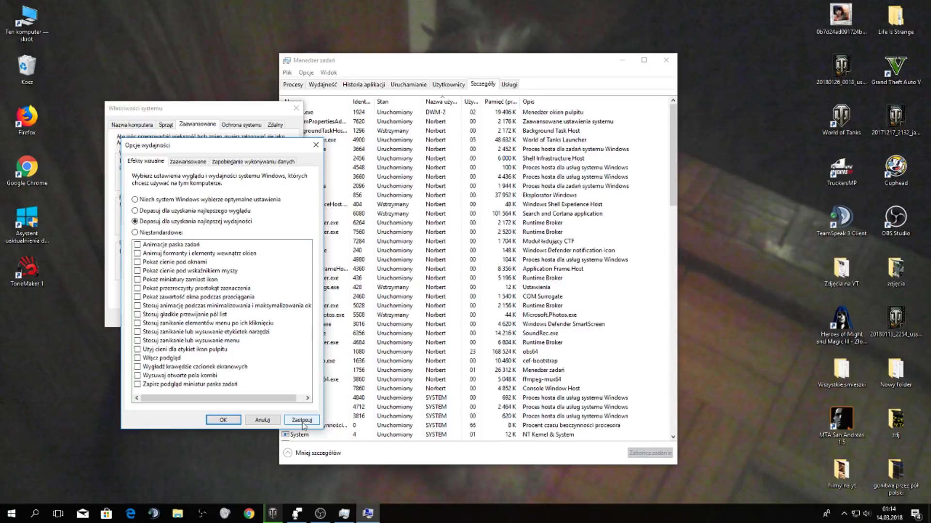
{"action": "left_click", "coordinate": [302, 420]}
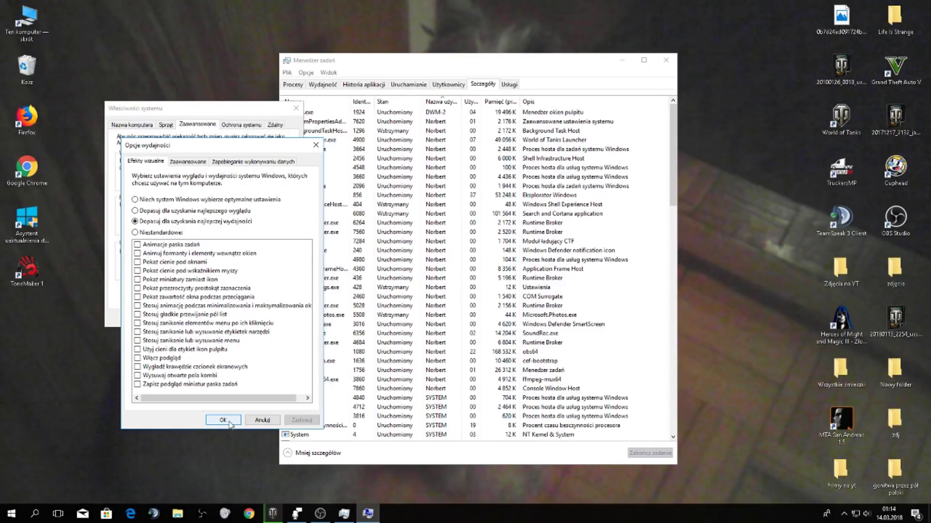
{"action": "left_click", "coordinate": [223, 421]}
{"action": "left_click", "coordinate": [214, 322]}
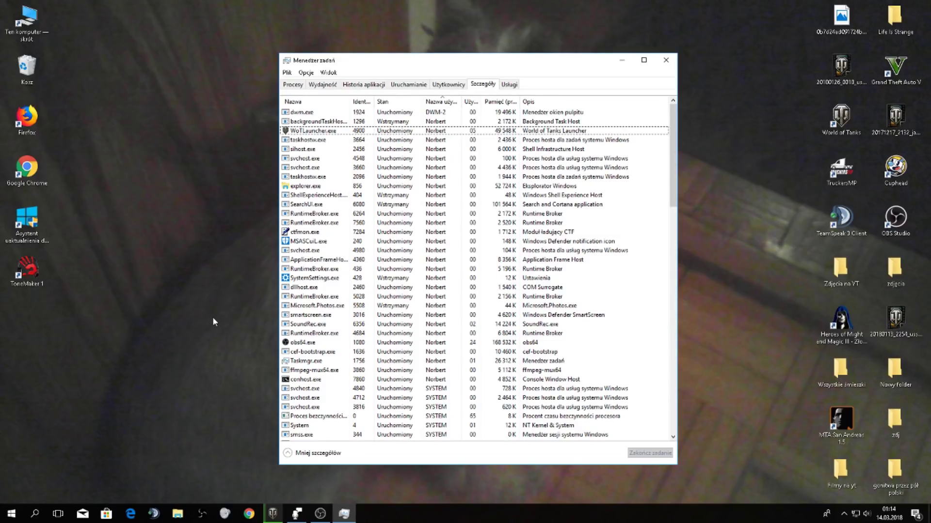
Step: Set the priority of the WorldOfTanks.exe process to "Czasu rzeczywistego" and confirm the change
{"action": "left_click_drag", "start_coordinate": [398, 63], "coordinate": [340, 80]}
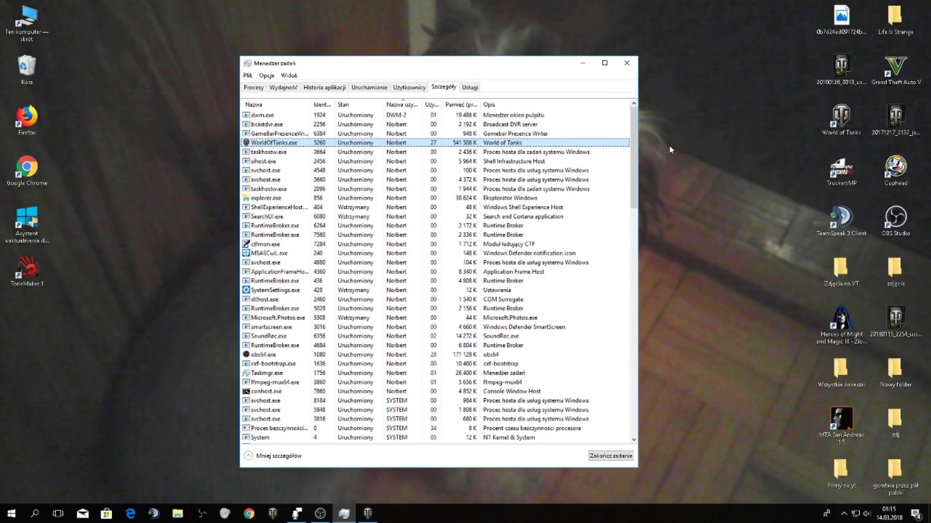
{"action": "right_click", "coordinate": [301, 147]}
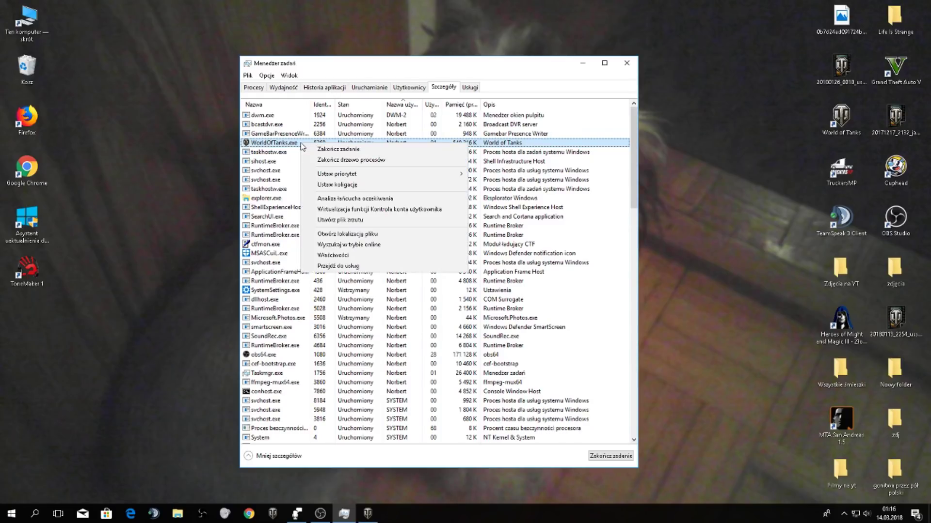
{"action": "mouse_move", "coordinate": [346, 177]}
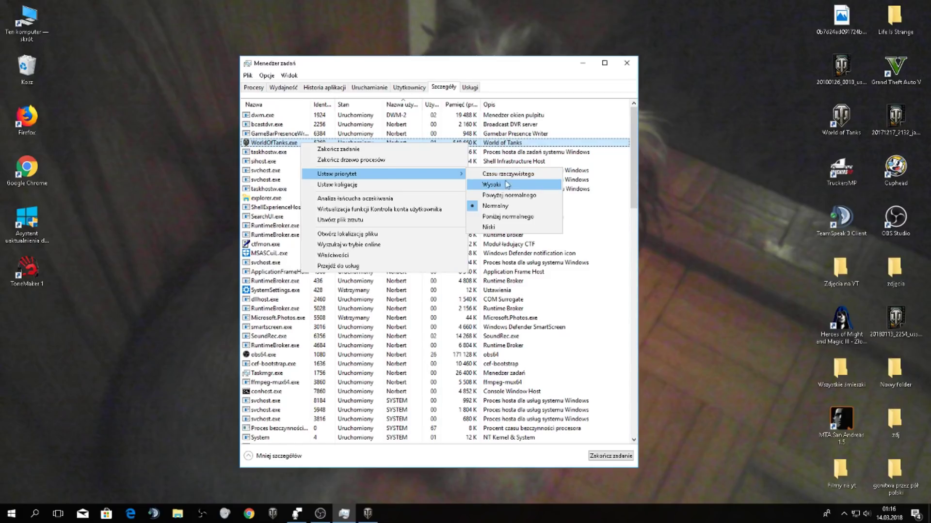
{"action": "left_click", "coordinate": [505, 176]}
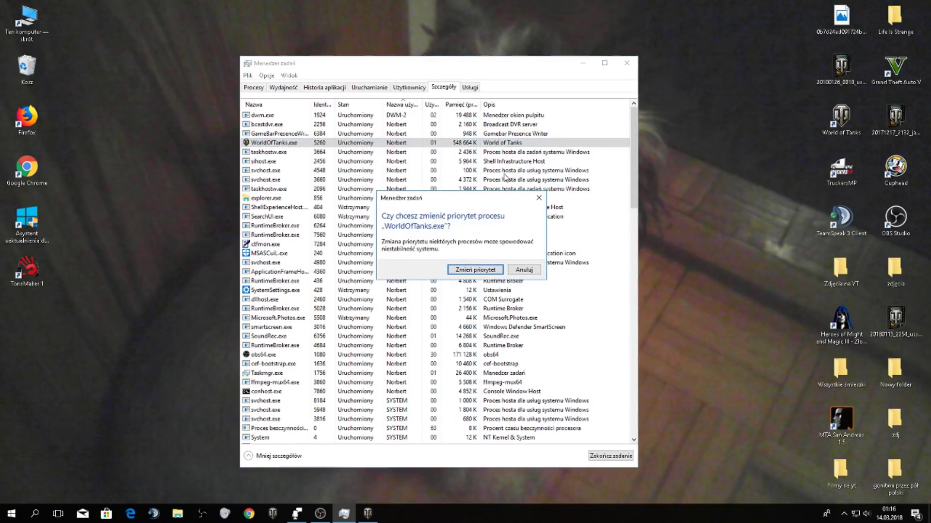
{"action": "left_click", "coordinate": [477, 211]}
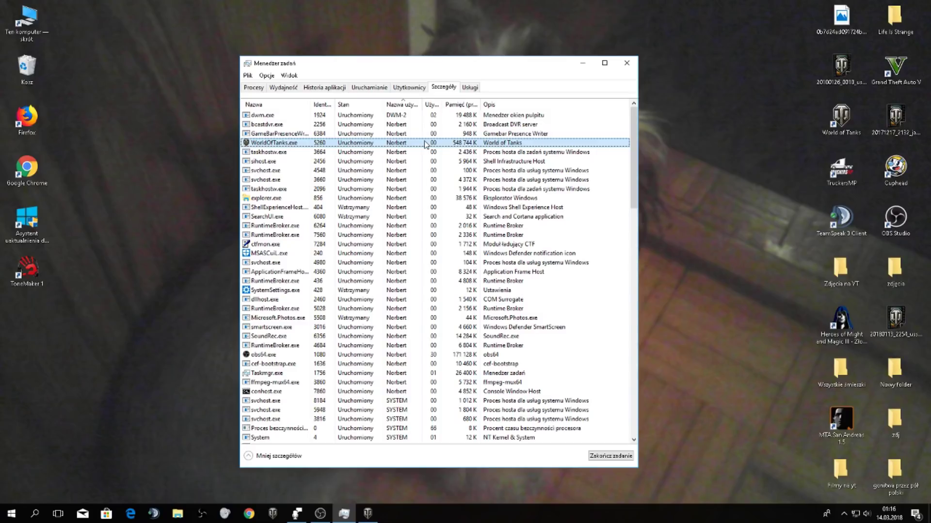
{"action": "right_click", "coordinate": [425, 143]}
{"action": "mouse_move", "coordinate": [453, 173]}
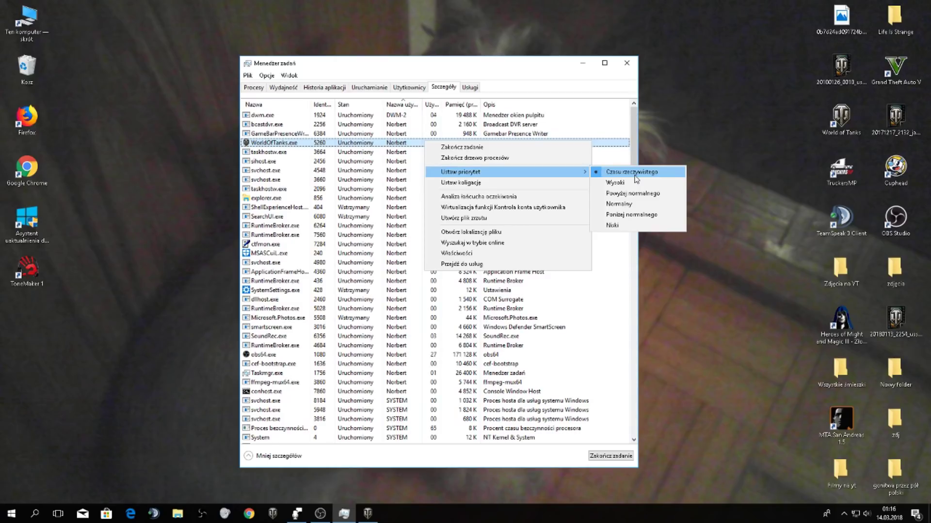
{"action": "left_click", "coordinate": [635, 175]}
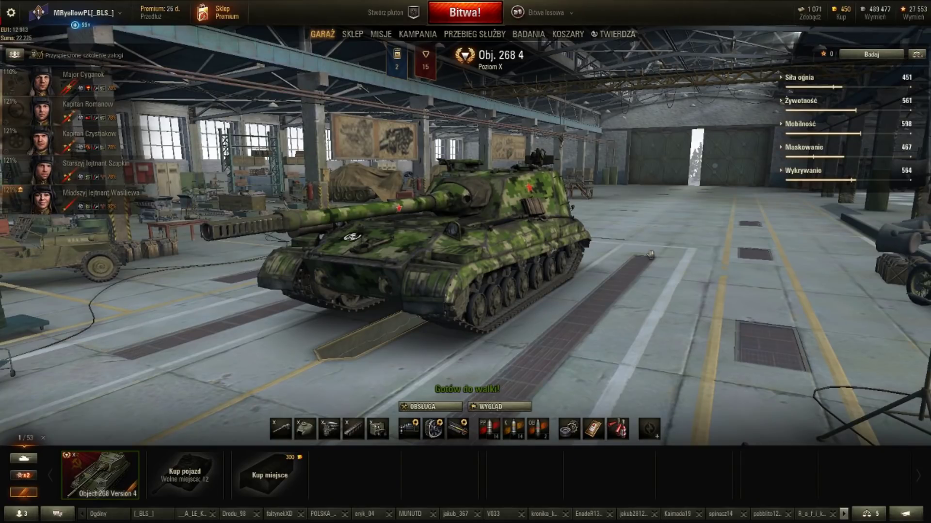
Step: Switch to World of Tanks, open its detailed graphics settings, and set the Grafika type to "Standardowa"
{"action": "left_click", "coordinate": [10, 14]}
{"action": "left_click", "coordinate": [498, 234]}
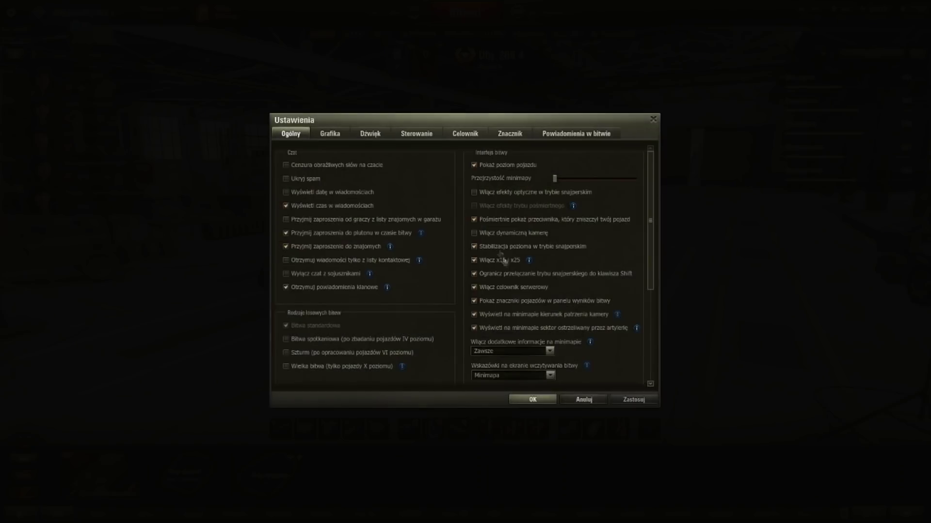
{"action": "left_click", "coordinate": [322, 136]}
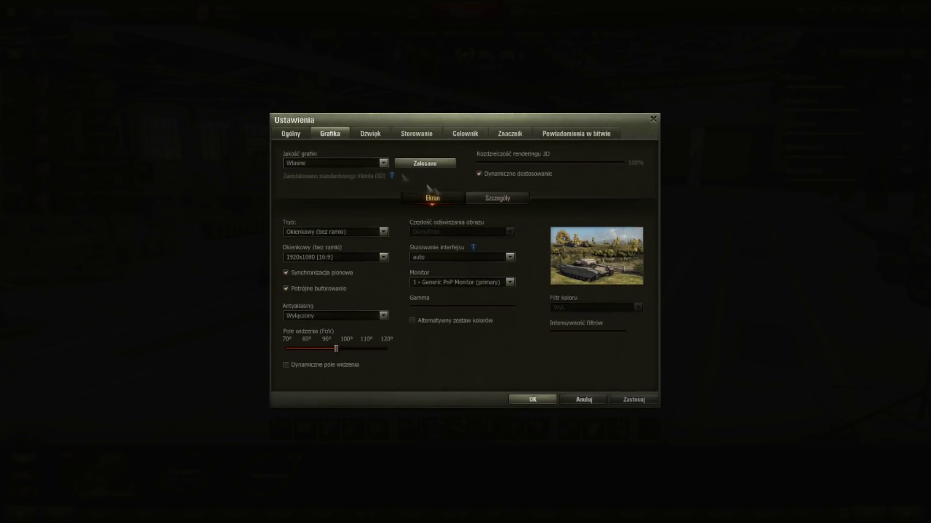
{"action": "left_click", "coordinate": [516, 205]}
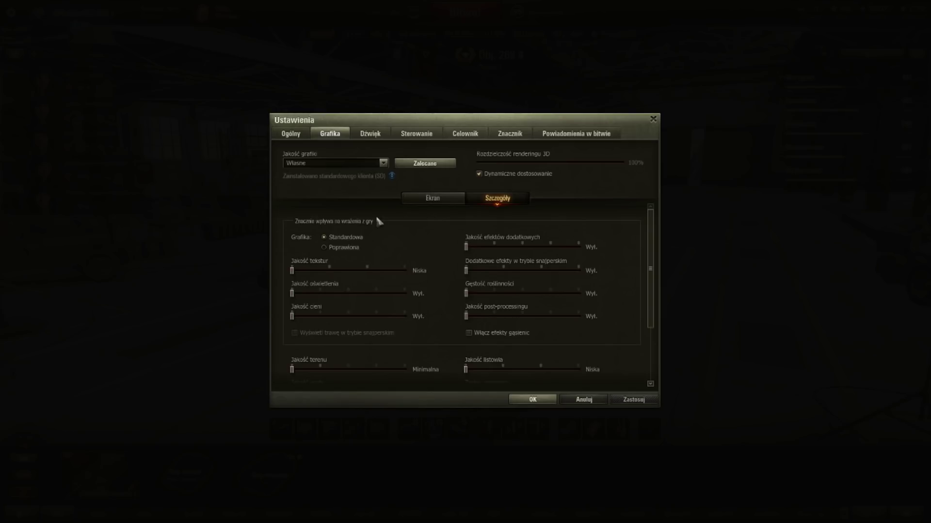
{"action": "left_click", "coordinate": [353, 248]}
{"action": "left_click", "coordinate": [351, 241]}
{"action": "scroll", "coordinate": [466, 296], "scroll_direction": "down", "scroll_amount": 4}
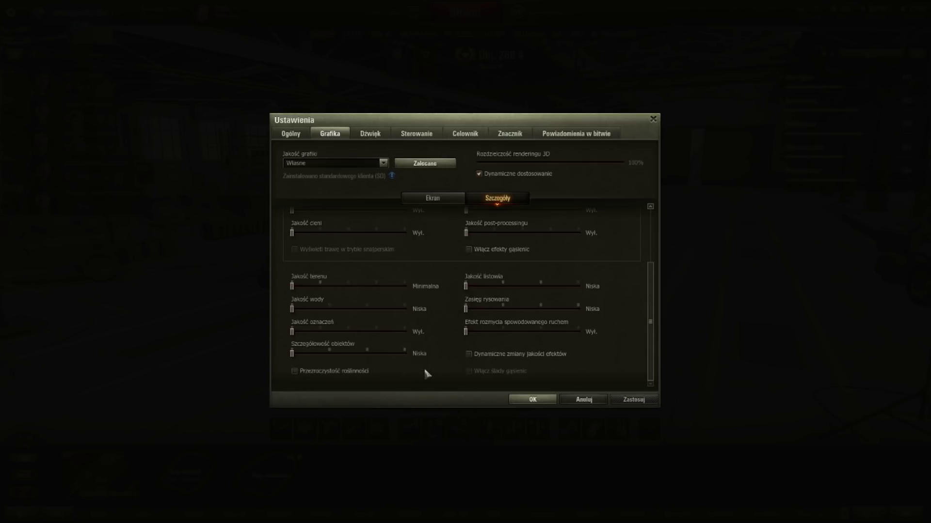
{"action": "scroll", "coordinate": [442, 372], "scroll_direction": "up", "scroll_amount": 2}
{"action": "scroll", "coordinate": [442, 372], "scroll_direction": "up", "scroll_amount": 3}
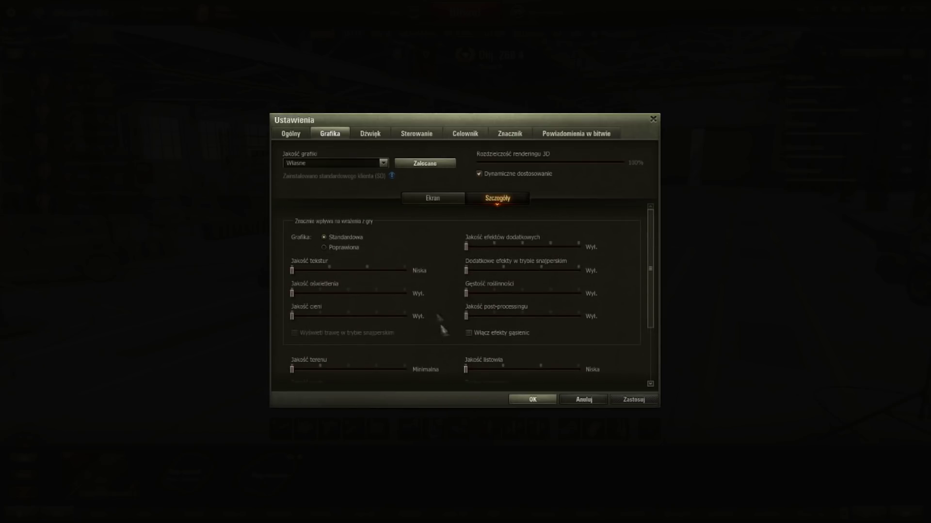
Step: Set the graphics quality preset to "Minimalna", turn the additional effects quality down to "Wył." and accept the settings
{"action": "left_click", "coordinate": [323, 163]}
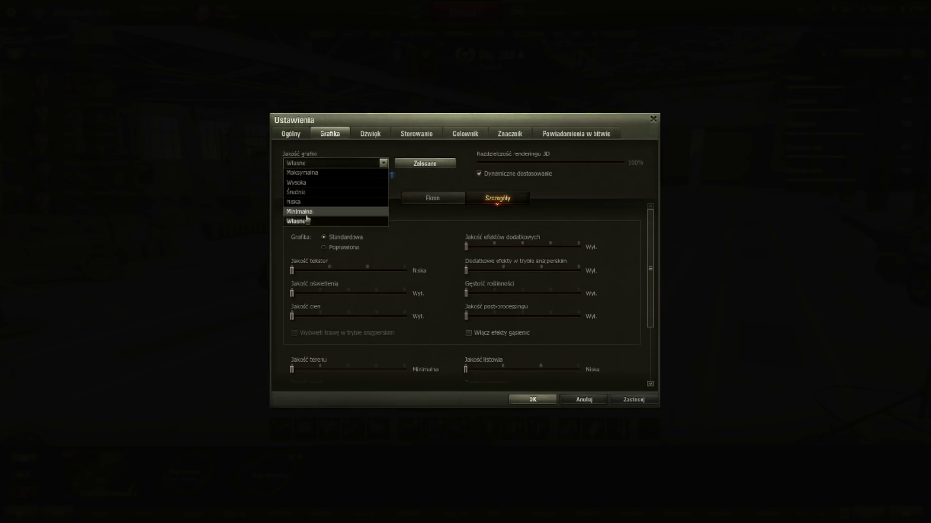
{"action": "left_click", "coordinate": [305, 211]}
{"action": "left_click", "coordinate": [487, 247]}
{"action": "scroll", "coordinate": [488, 252], "scroll_direction": "down", "scroll_amount": 5}
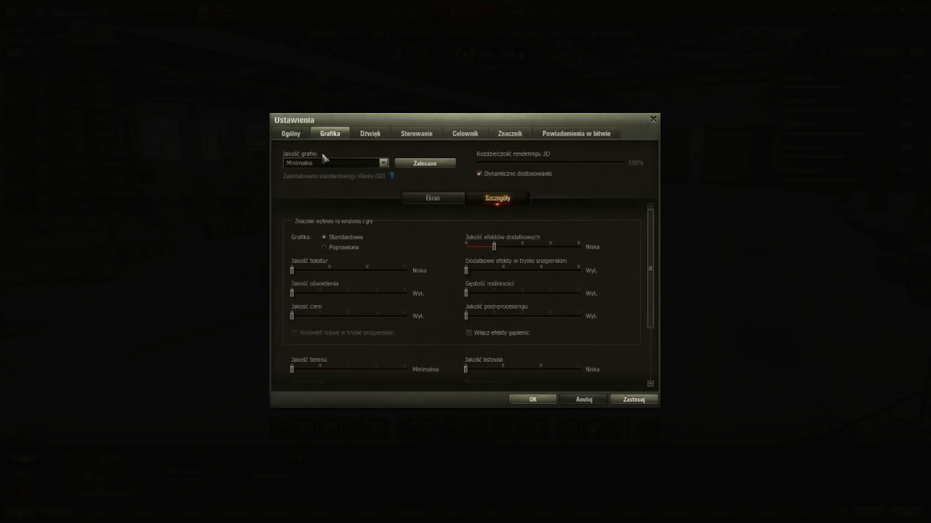
{"action": "left_click", "coordinate": [319, 163]}
{"action": "left_click", "coordinate": [305, 216]}
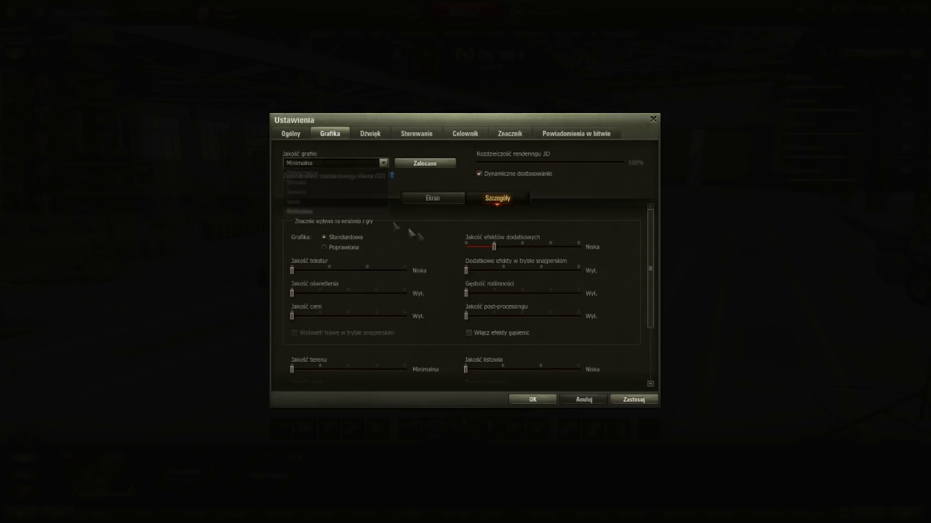
{"action": "left_click_drag", "start_coordinate": [494, 247], "coordinate": [466, 248]}
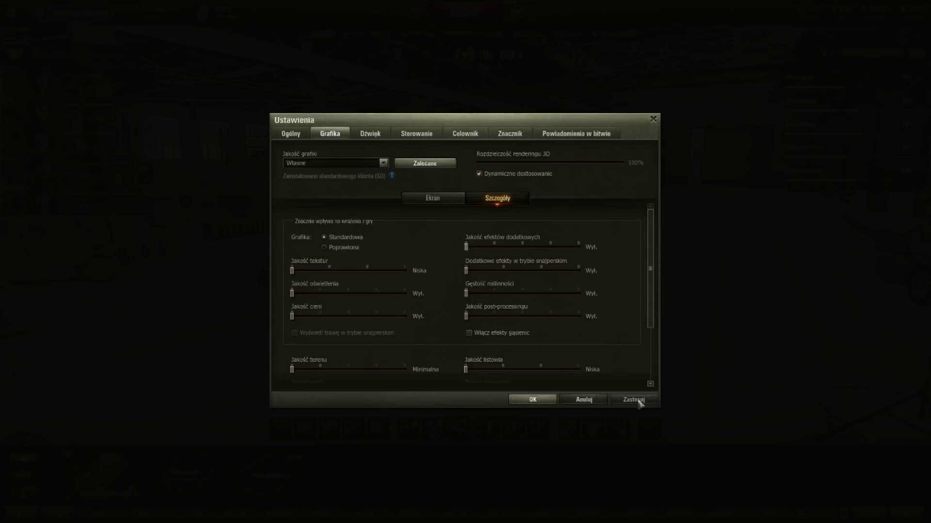
{"action": "left_click", "coordinate": [542, 405]}
{"action": "left_click", "coordinate": [487, 334]}
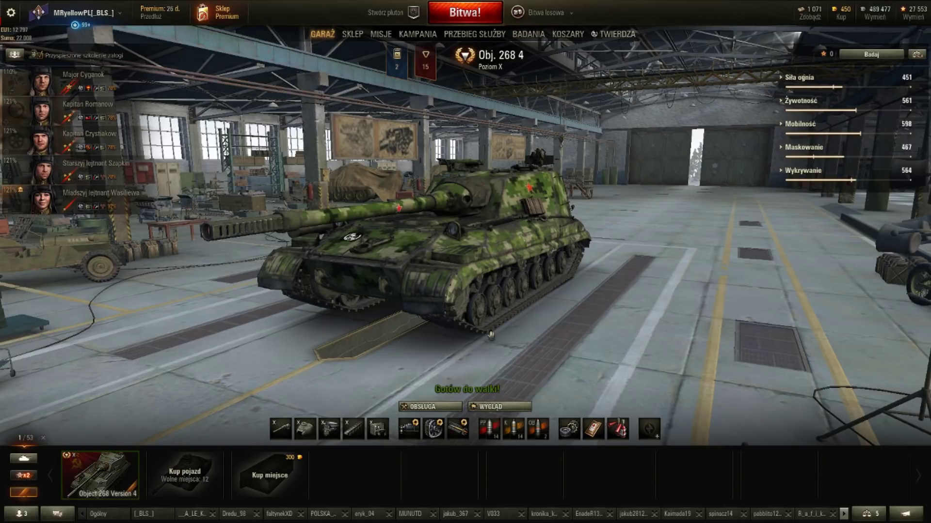
{"action": "left_click_drag", "start_coordinate": [490, 334], "coordinate": [627, 349]}
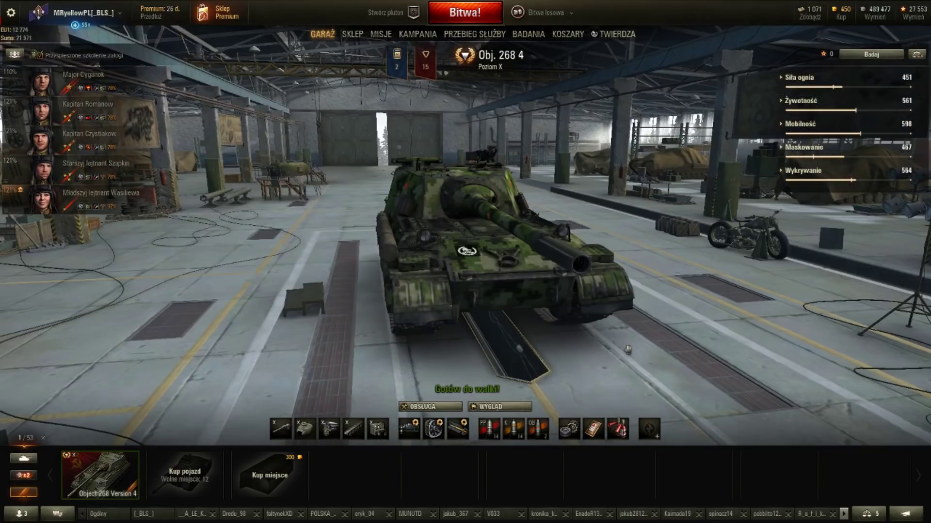